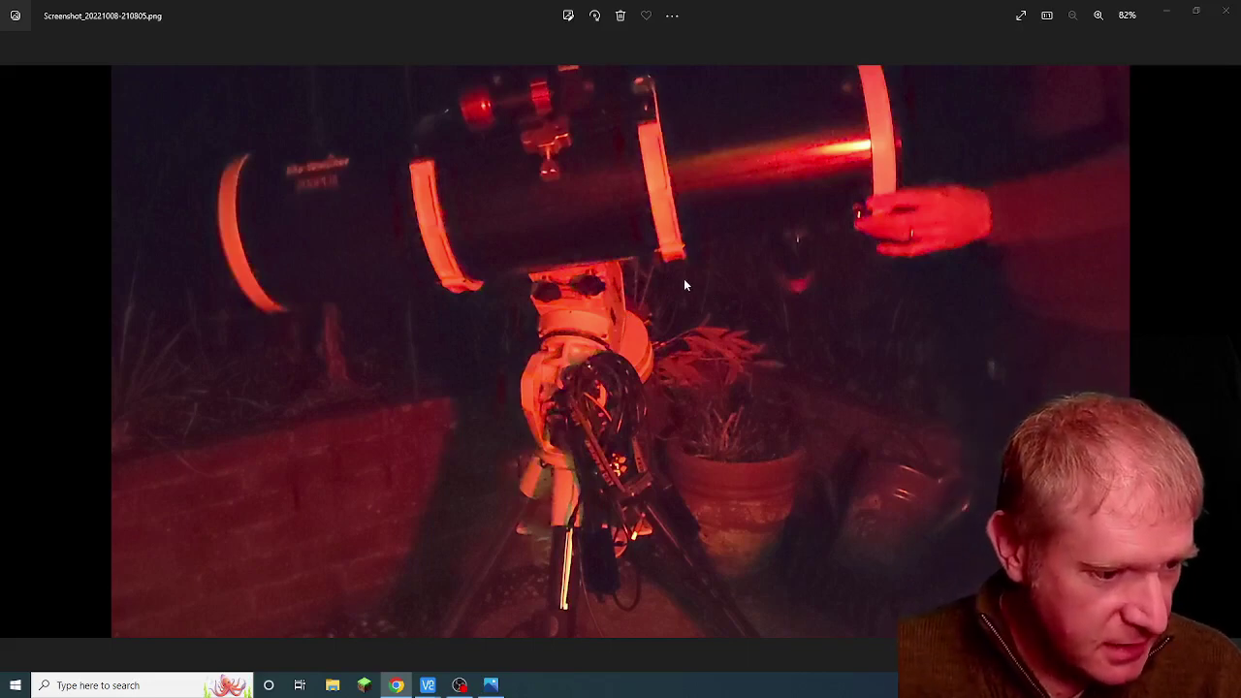
Bring up the remote APT session and show the NGC7635 preview at 1:1 scale.
mouse_move(427, 685)
click(451, 636)
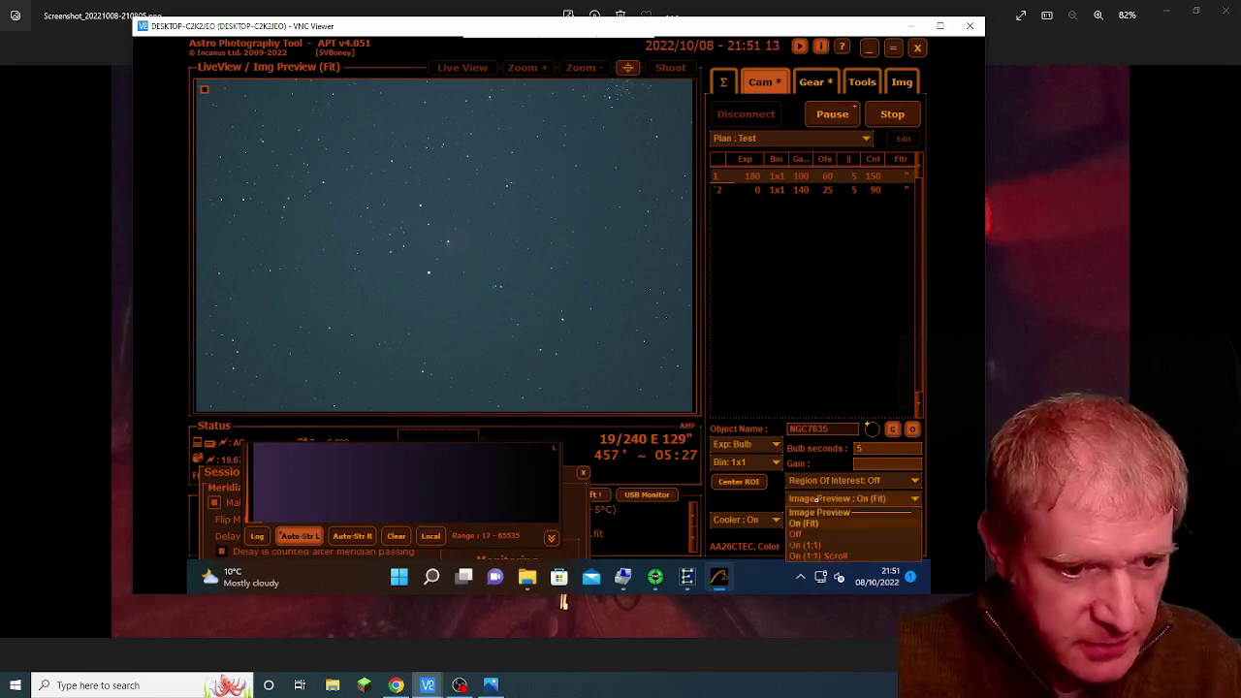
click(806, 556)
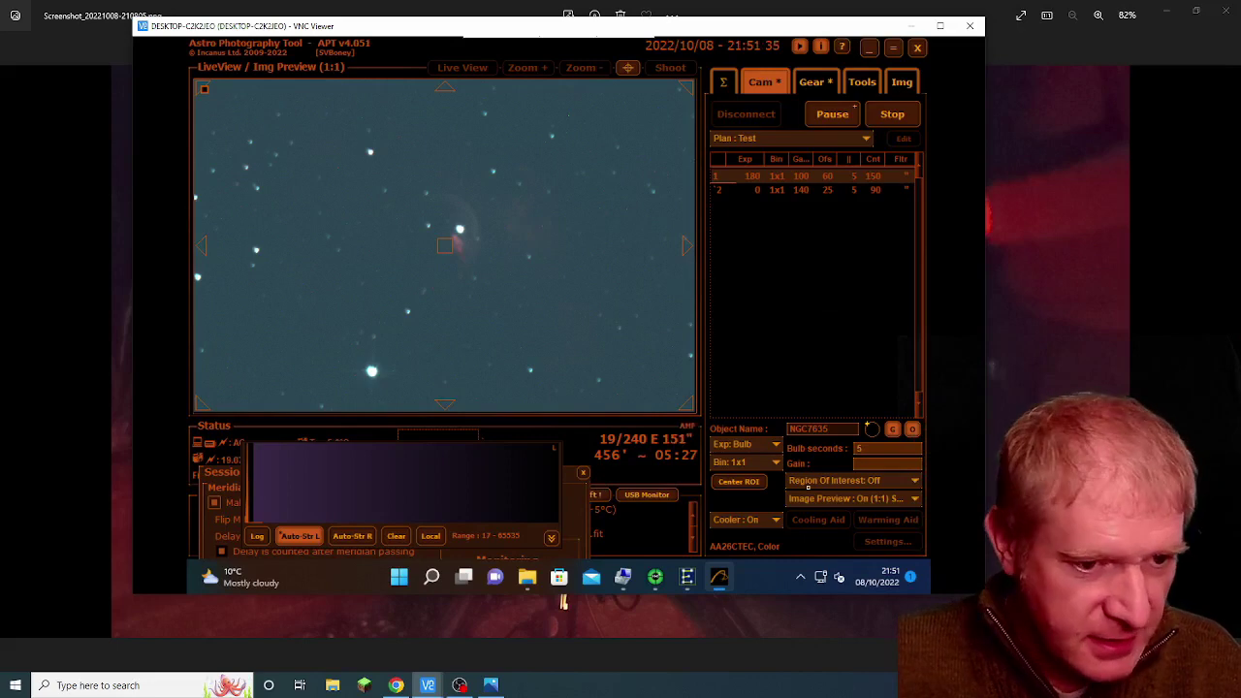
click(914, 25)
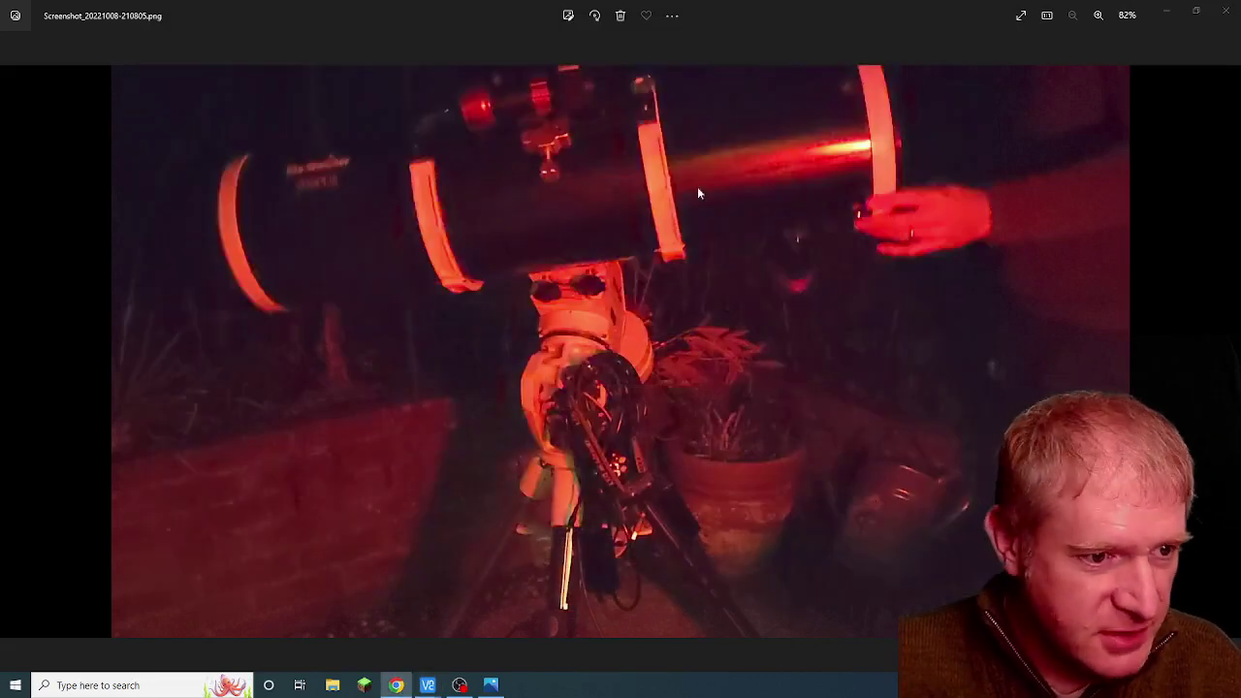